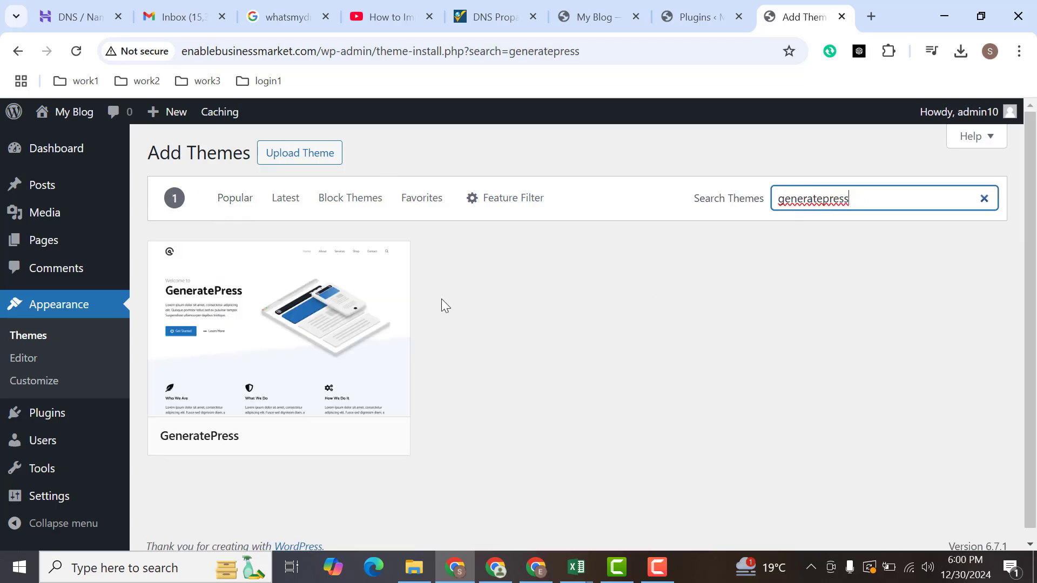
- Install the GeneratePress theme from the theme search results and activate it on the site
{"action": "left_click", "coordinate": [323, 439]}
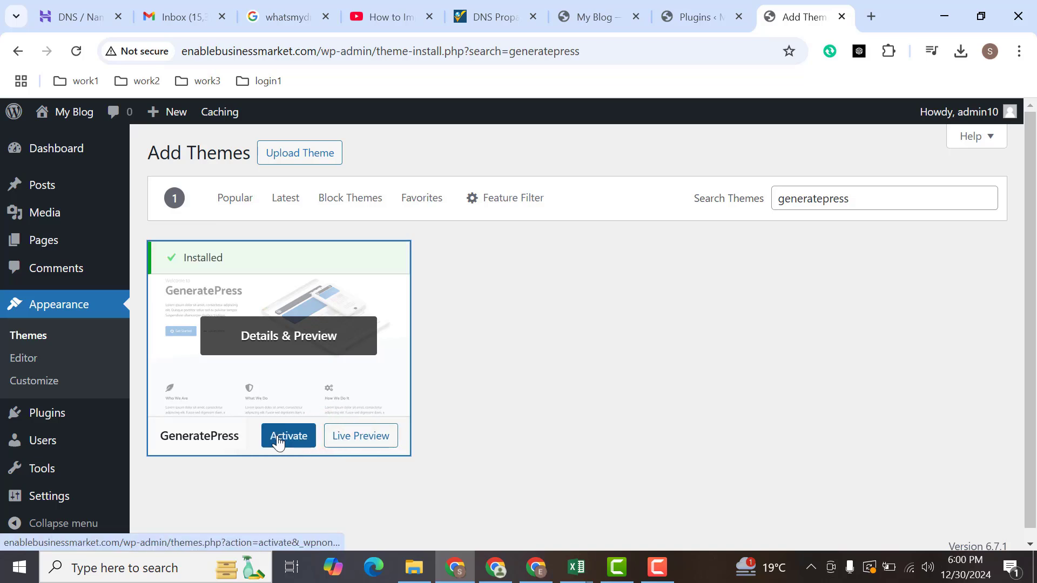
{"action": "left_click", "coordinate": [278, 442]}
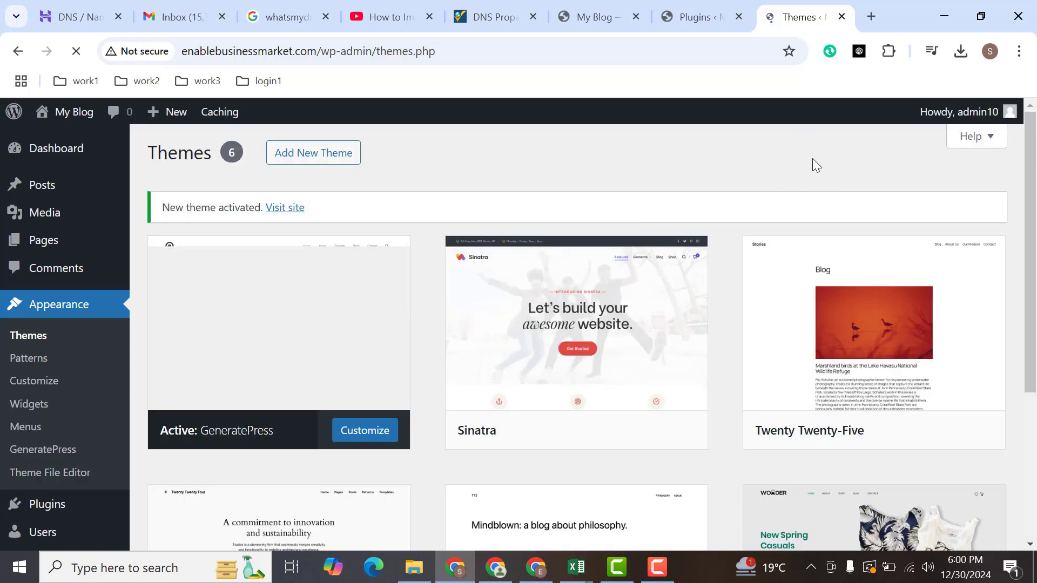
- Search Google for "generatepress plugin" in a new browser tab
{"action": "left_click", "coordinate": [875, 5]}
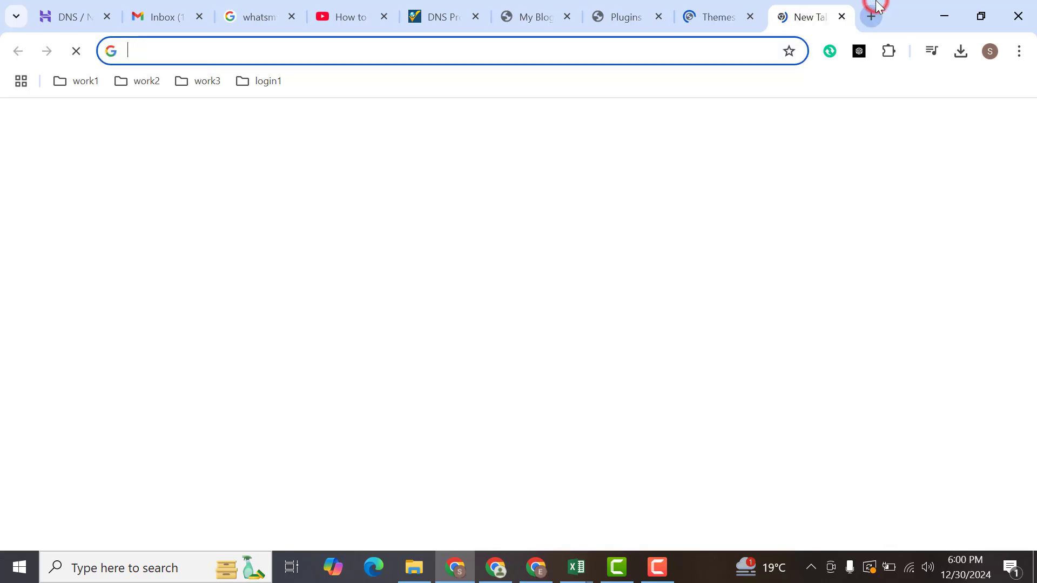
{"action": "type", "text": "generatepress thme demo install"}
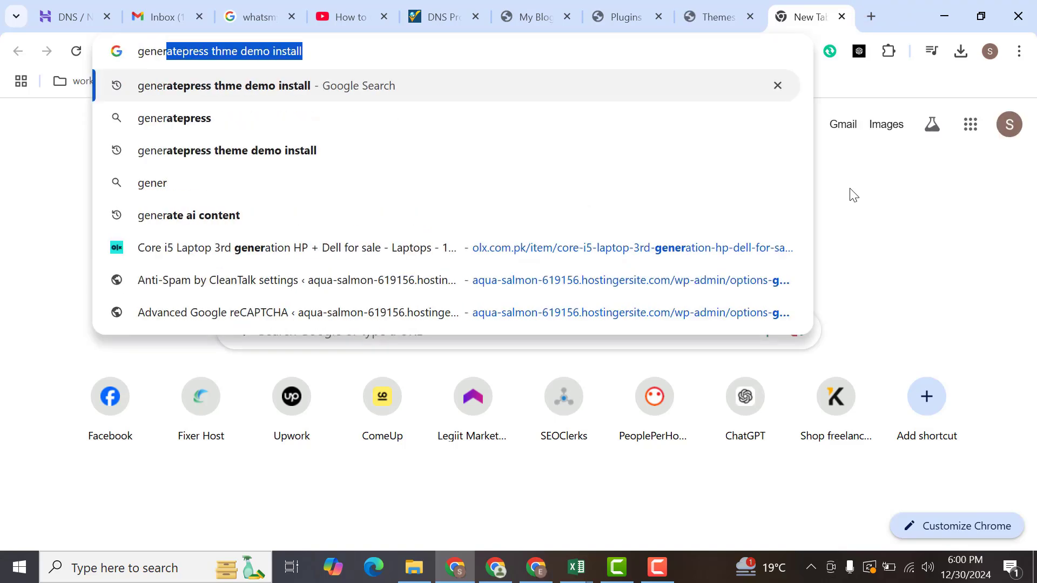
{"action": "key", "text": "Right"}
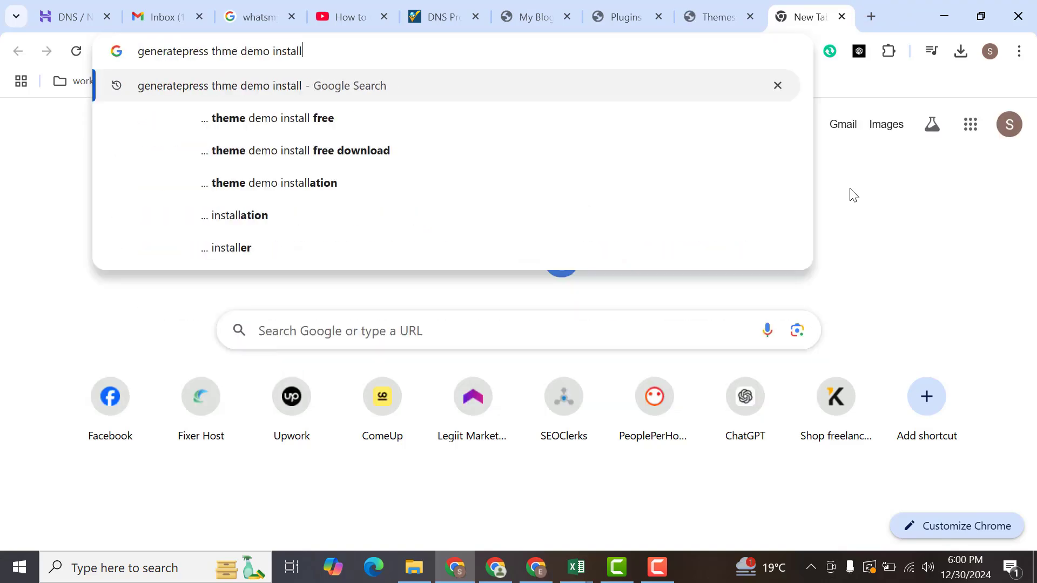
{"action": "key", "text": "BackSpace"}
{"action": "key", "text": "BackSpace"}
{"action": "key", "text": "BackSpace"}
{"action": "key", "text": "BackSpace"}
{"action": "key", "text": "BackSpace"}
{"action": "key", "text": "BackSpace"}
{"action": "key", "text": "BackSpace"}
{"action": "key", "text": "BackSpace"}
{"action": "key", "text": "BackSpace"}
{"action": "key", "text": "BackSpace"}
{"action": "key", "text": "BackSpace"}
{"action": "key", "text": "BackSpace"}
{"action": "key", "text": "BackSpace"}
{"action": "key", "text": "BackSpace"}
{"action": "key", "text": "BackSpace"}
{"action": "key", "text": "BackSpace"}
{"action": "key", "text": "BackSpace"}
{"action": "type", "text": "plugin"}
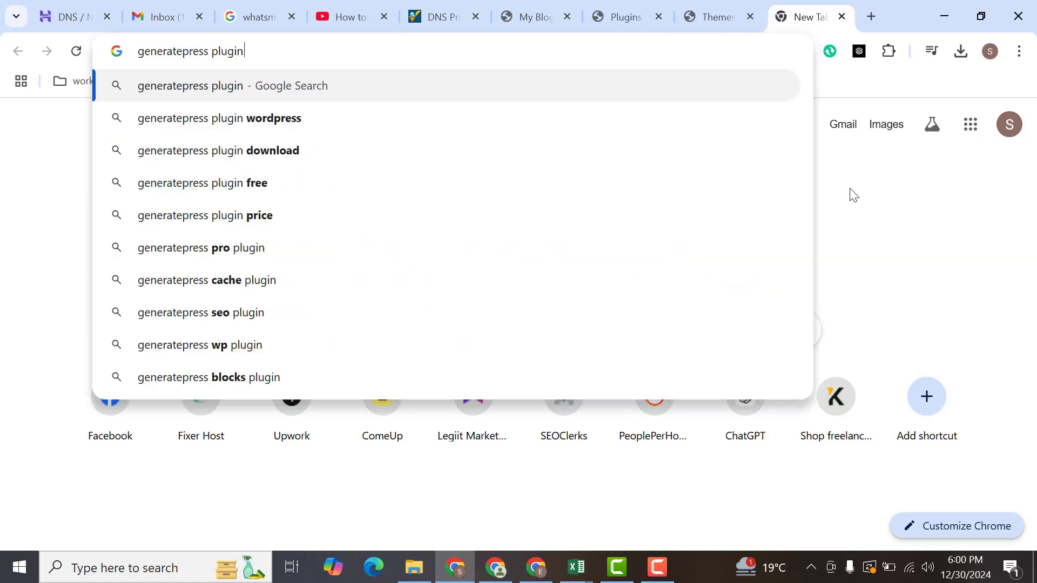
{"action": "key", "text": "Return"}
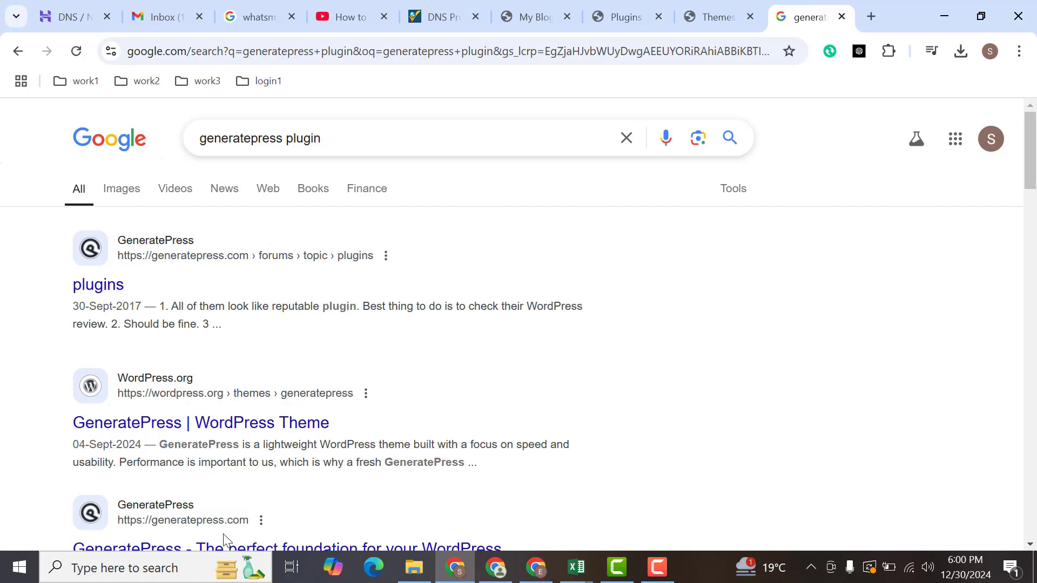
- Open the official GeneratePress website from the results in a separate tab and look at the GeneratePress One price on its pricing page
{"action": "middle_click", "coordinate": [193, 548]}
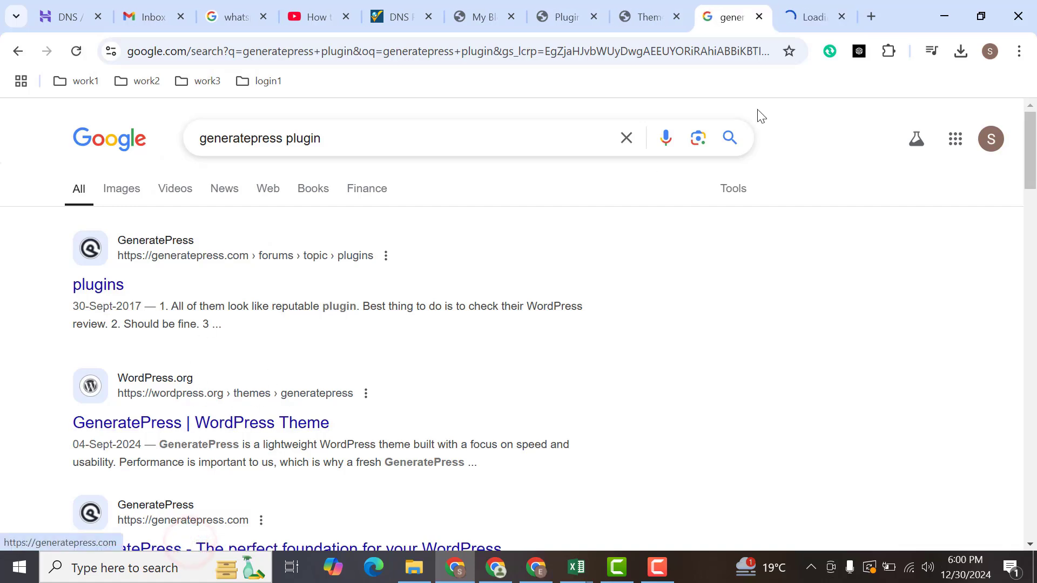
{"action": "left_click", "coordinate": [792, 6]}
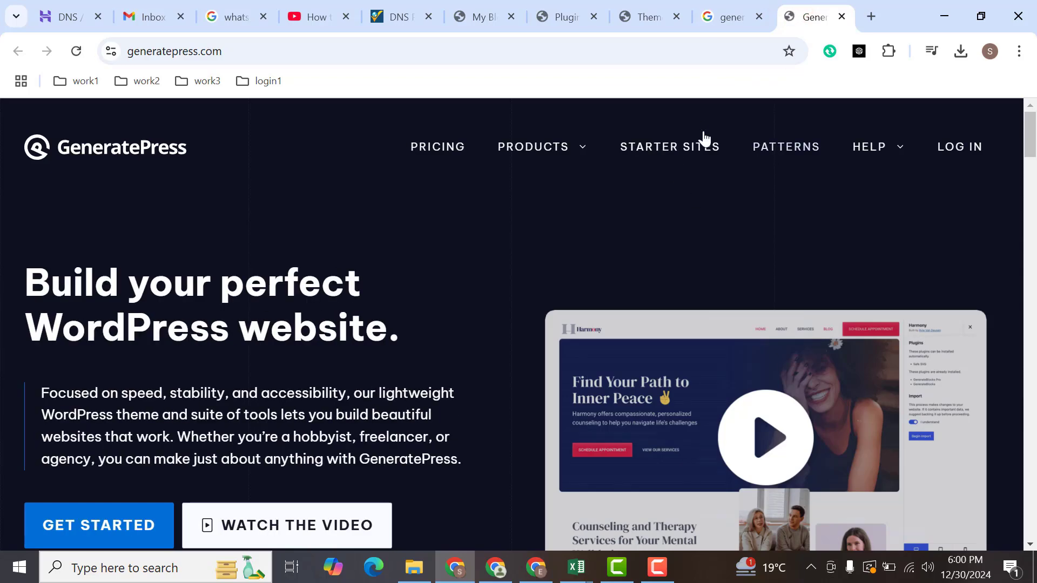
{"action": "left_click", "coordinate": [444, 151]}
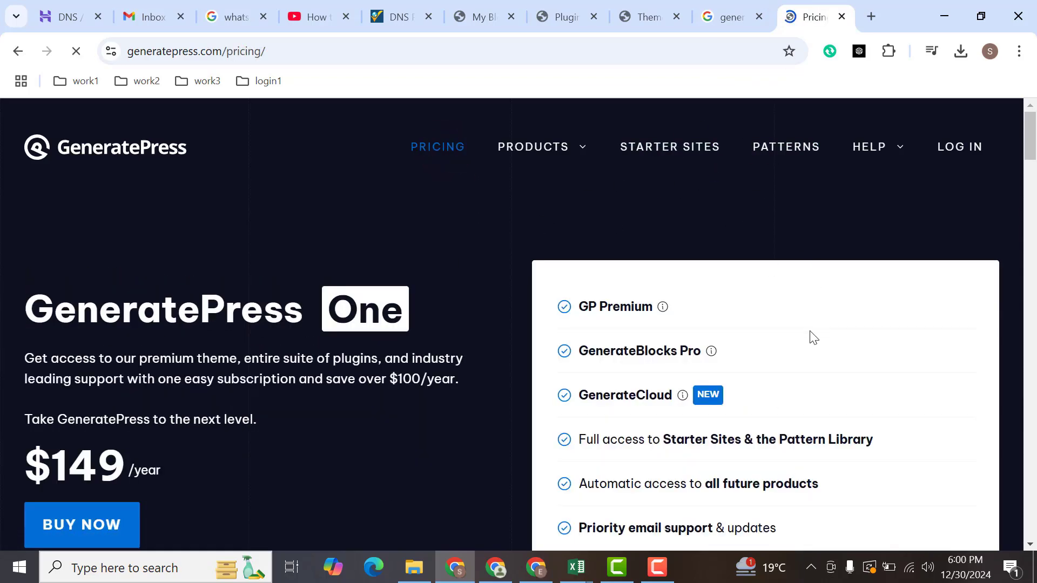
{"action": "mouse_move", "coordinate": [1031, 120]}
{"action": "left_mouse_down"}
{"action": "mouse_move", "coordinate": [1031, 172]}
{"action": "mouse_move", "coordinate": [1031, 132]}
{"action": "left_mouse_up"}
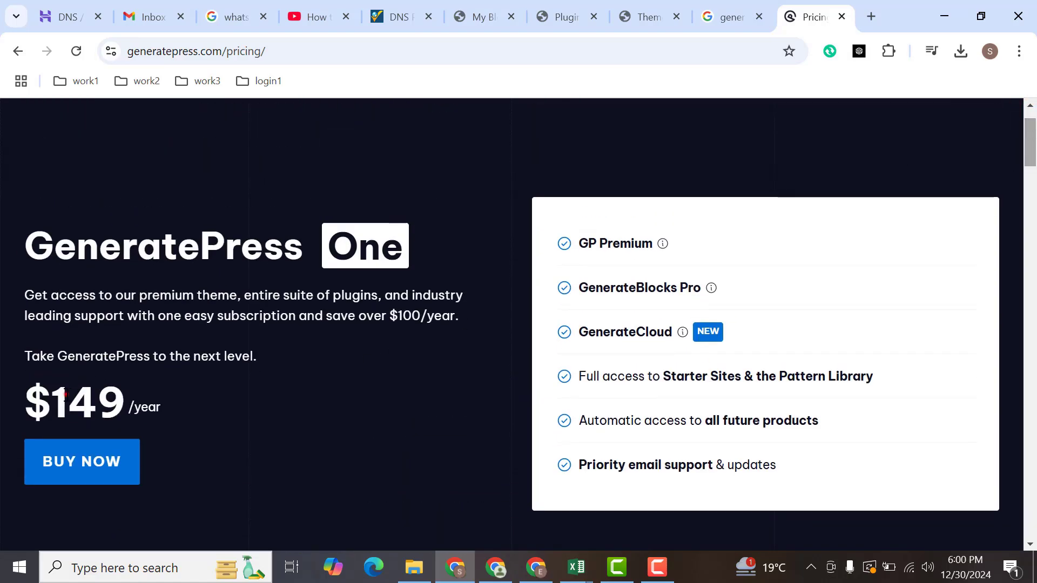
{"action": "left_click_drag", "start_coordinate": [63, 394], "coordinate": [187, 397]}
- Return to the WordPress admin and open the Add Plugins page's zip upload form in a new tab
{"action": "left_click", "coordinate": [624, 6]}
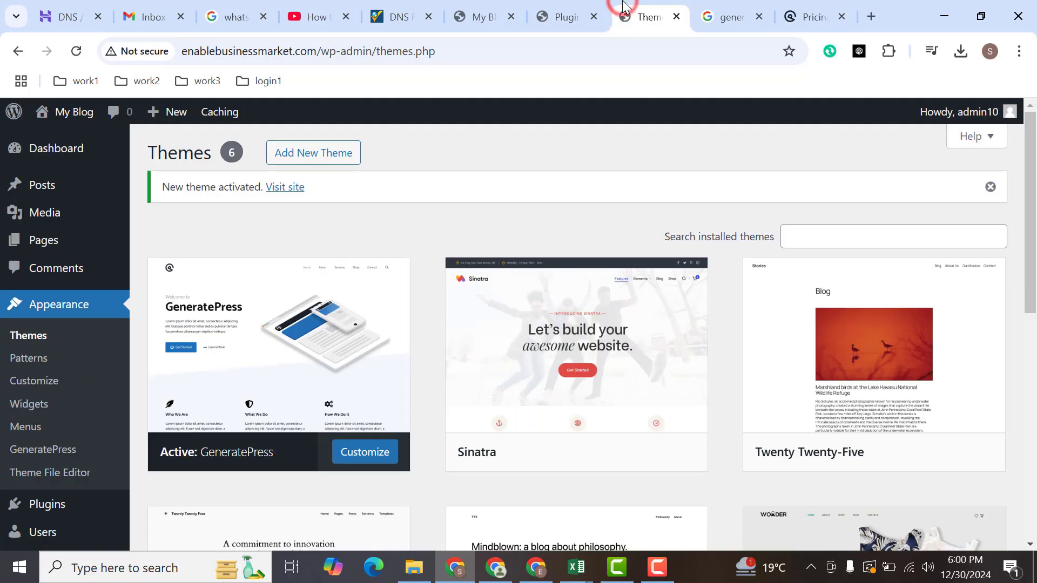
{"action": "mouse_move", "coordinate": [126, 514]}
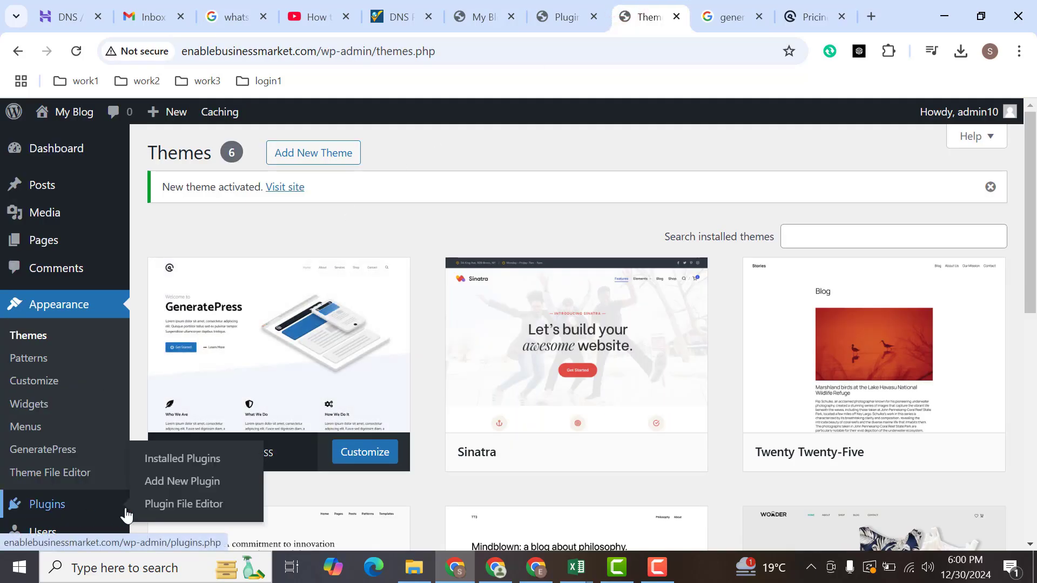
{"action": "left_click", "coordinate": [196, 486], "text": "ctrl"}
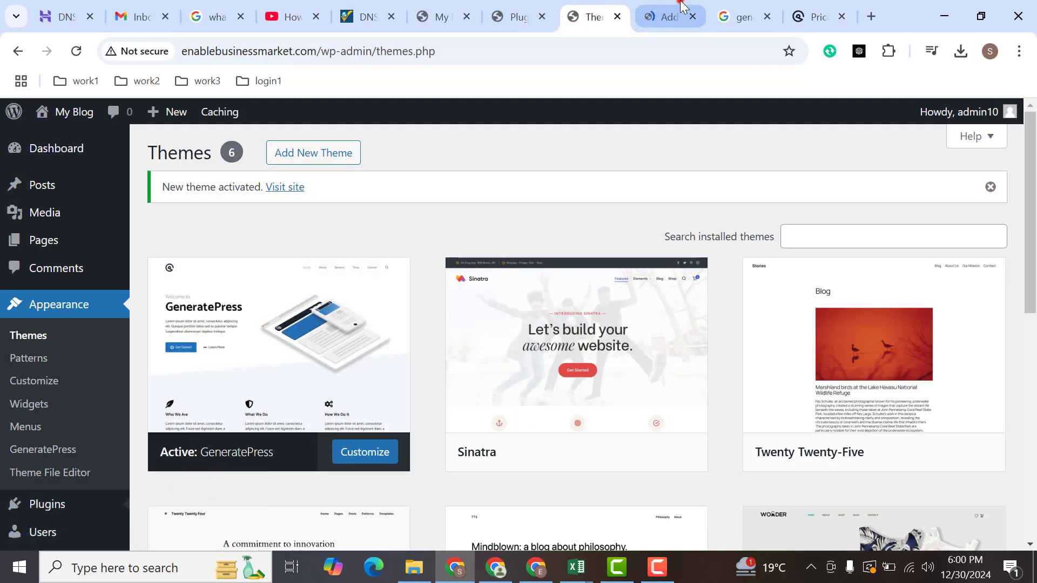
{"action": "left_click", "coordinate": [670, 17]}
{"action": "left_click", "coordinate": [291, 153]}
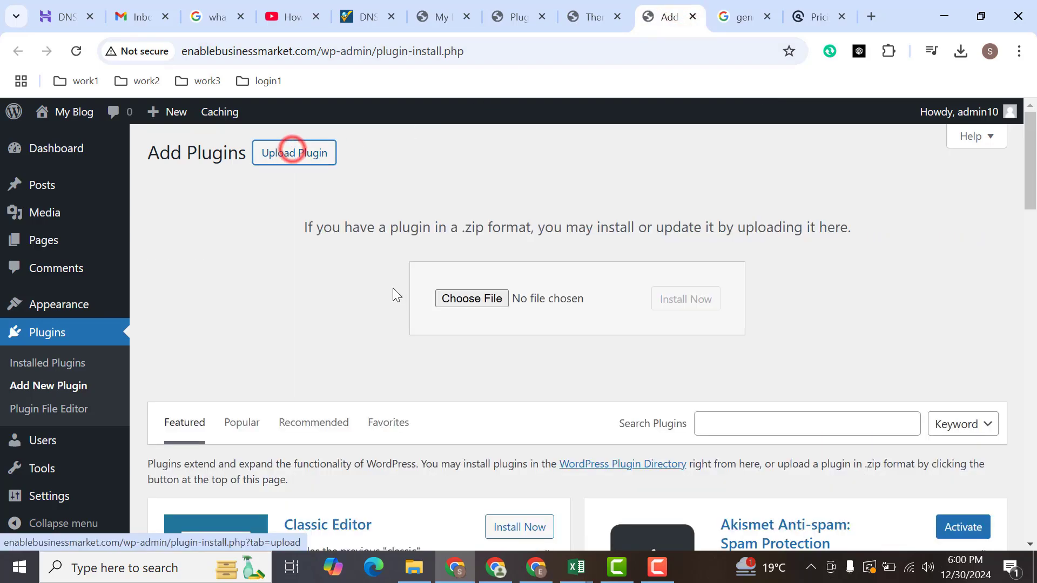
- Install and activate the plugin from gp-premium_v2.4.1.zip in the themeplugin1 folder on Local Disk (E:)
{"action": "left_click", "coordinate": [471, 299]}
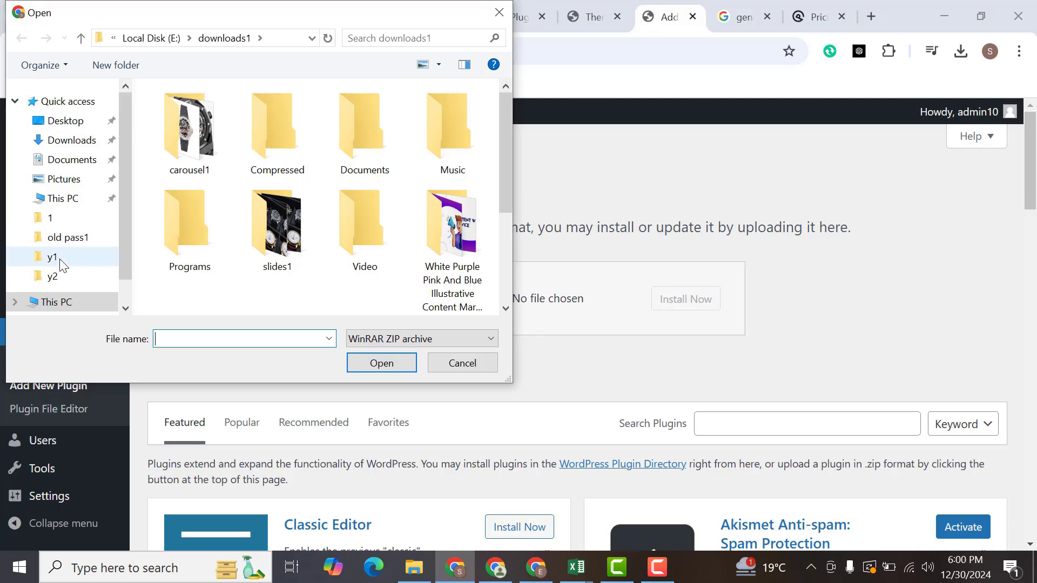
{"action": "left_click", "coordinate": [139, 38]}
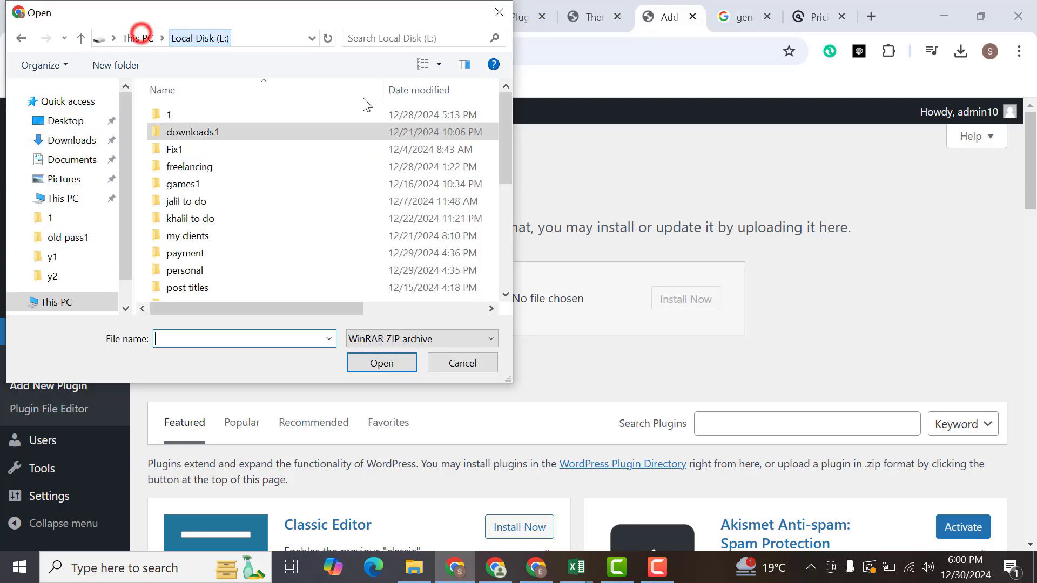
{"action": "left_click", "coordinate": [260, 249]}
{"action": "key", "text": "t"}
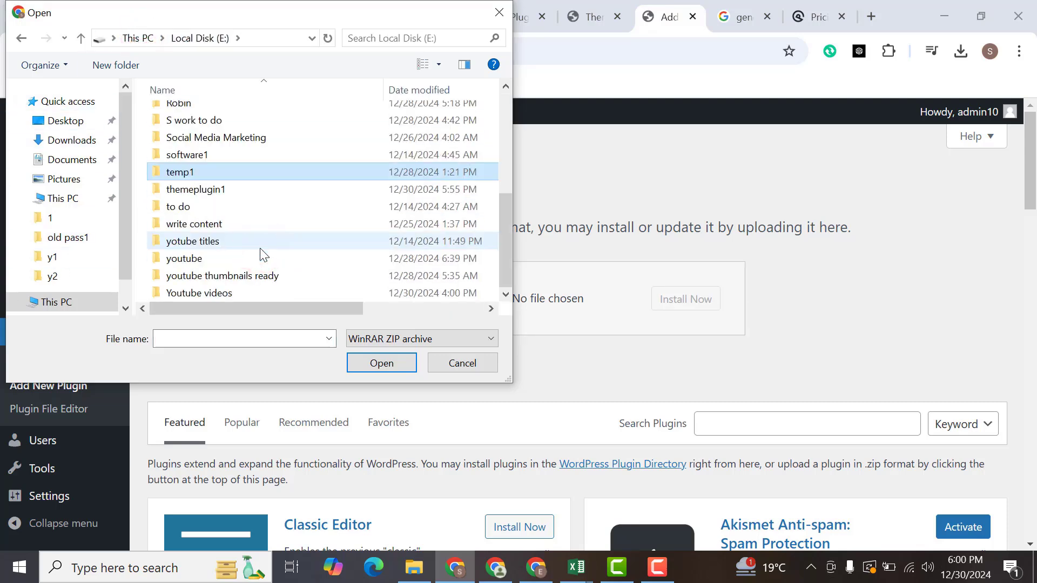
{"action": "key", "text": "t"}
{"action": "key", "text": "Return"}
{"action": "key", "text": "s"}
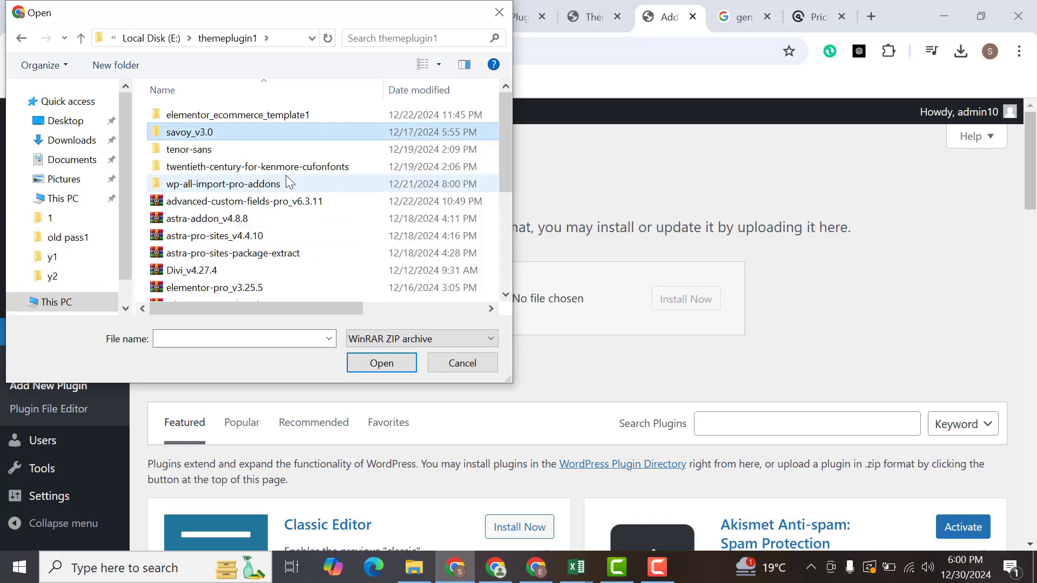
{"action": "left_click_drag", "start_coordinate": [501, 149], "coordinate": [492, 288]}
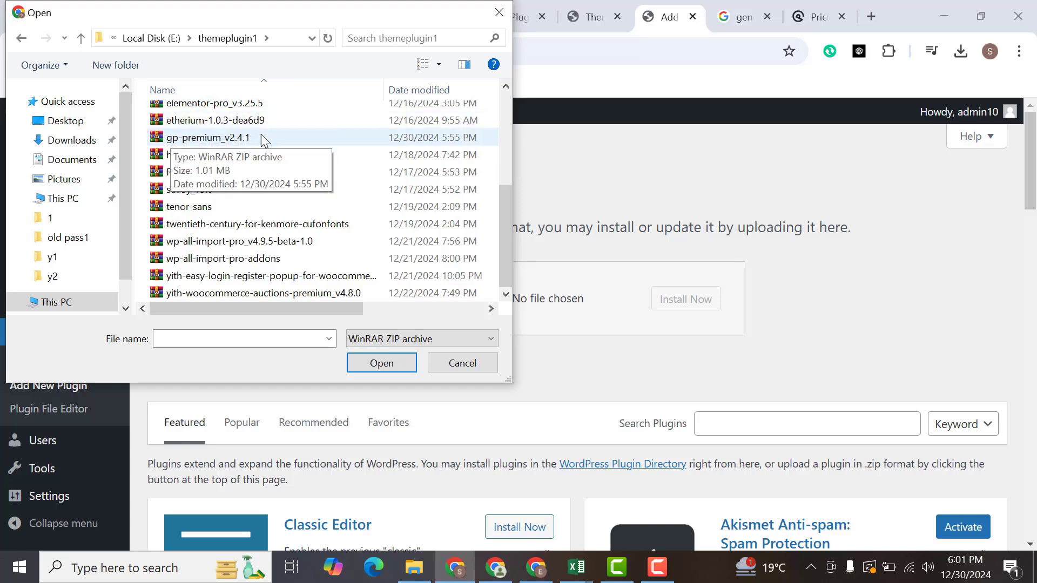
{"action": "double_click", "coordinate": [263, 139]}
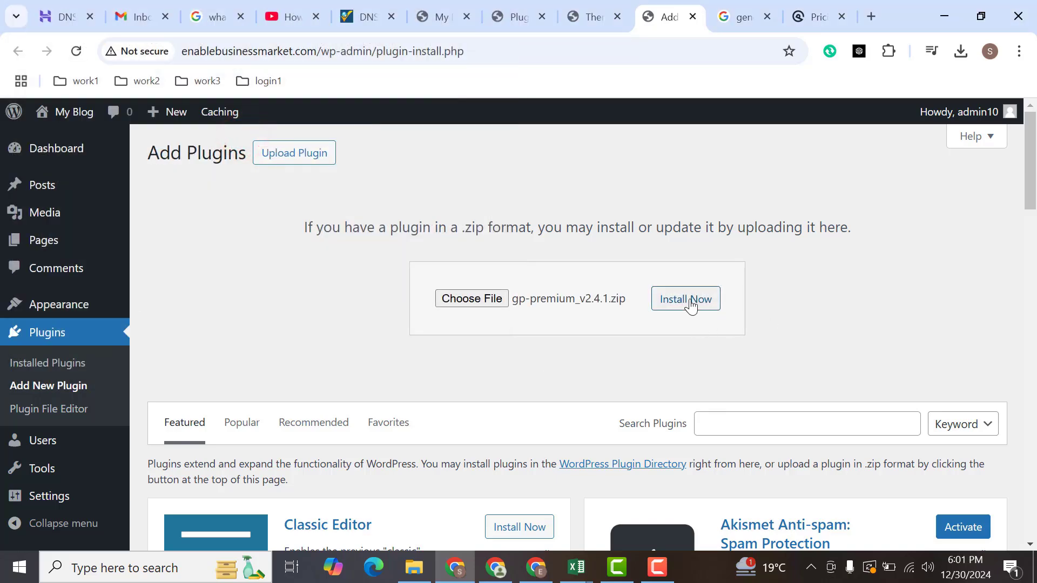
{"action": "left_click", "coordinate": [690, 301]}
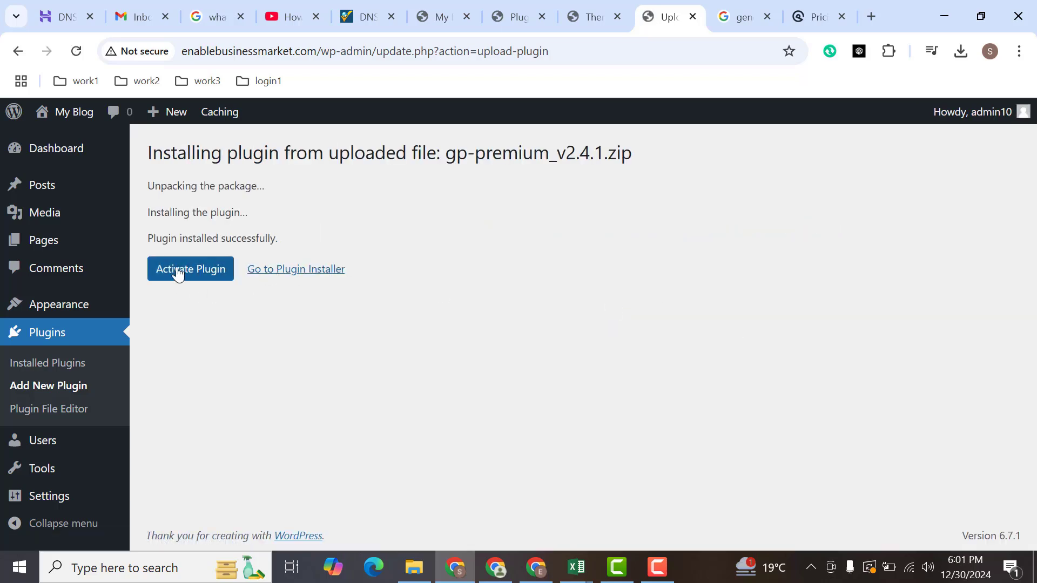
{"action": "left_click", "coordinate": [178, 271]}
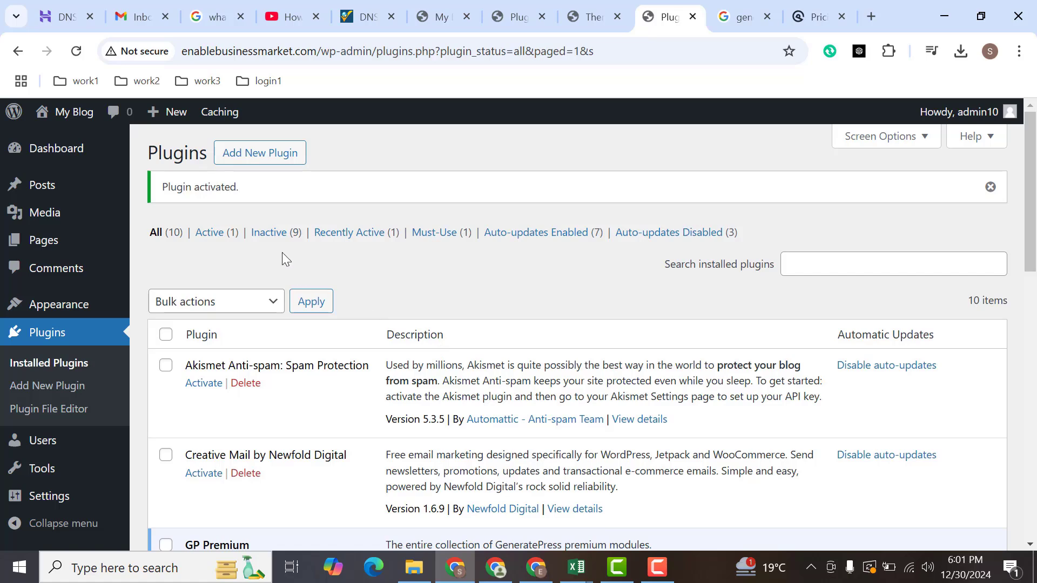
- Open the GeneratePress options page under the site's appearance settings and look over its license and module sections
{"action": "mouse_move", "coordinate": [54, 304]}
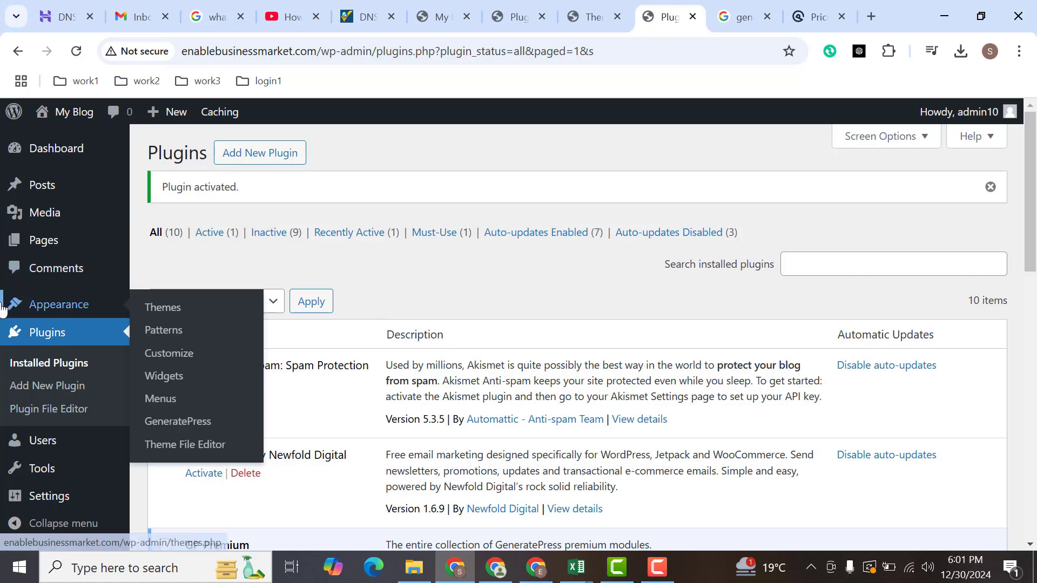
{"action": "left_click", "coordinate": [179, 421]}
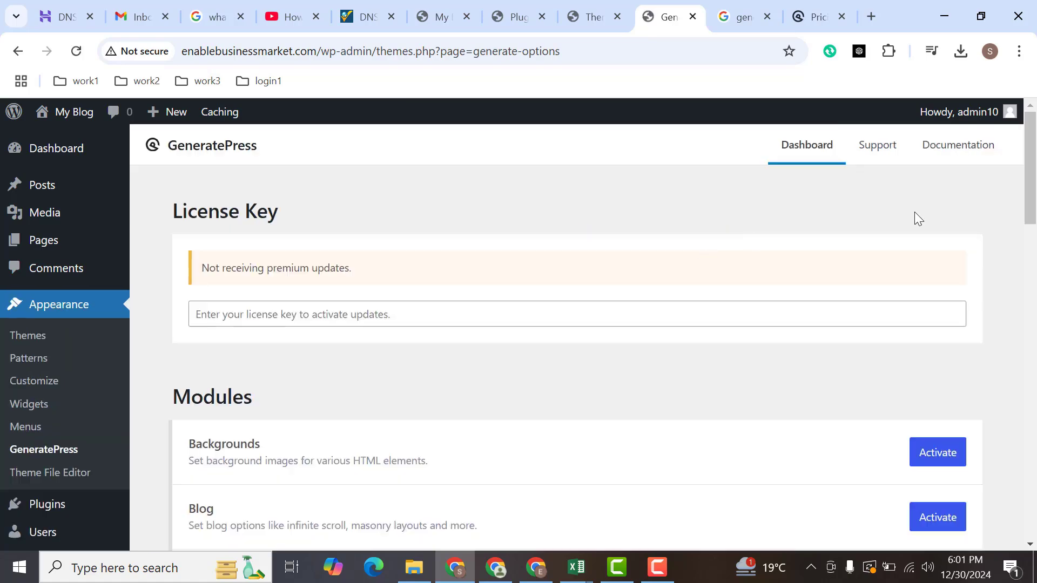
{"action": "left_click_drag", "start_coordinate": [1033, 194], "coordinate": [1011, 49]}
{"action": "left_click", "coordinate": [707, 328]}
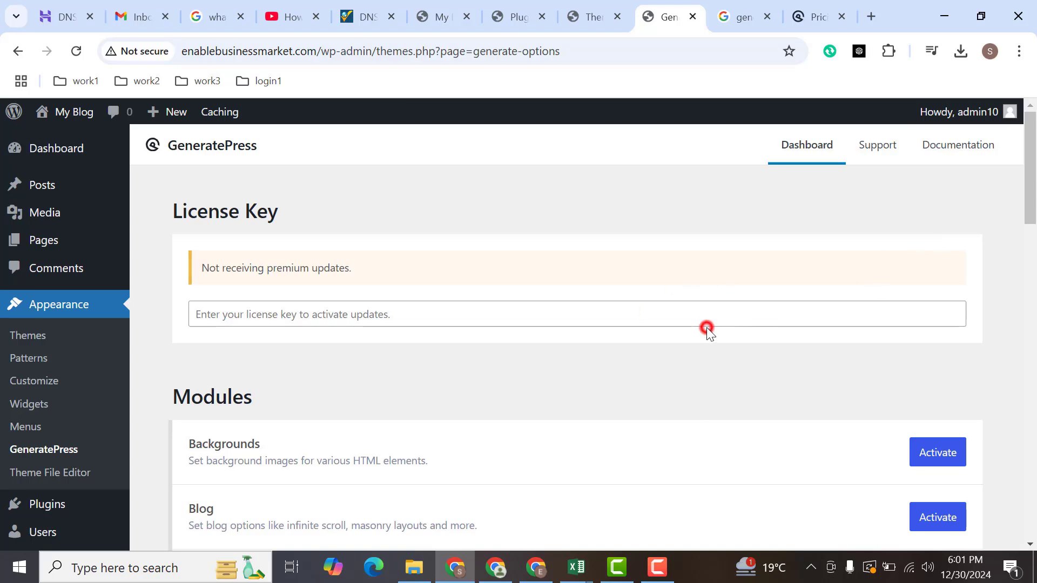
- Activate all available GeneratePress modules from Backgrounds through Spacing, including Elements, Menu Plus, Secondary Nav and Site Library
{"action": "left_click_drag", "start_coordinate": [1033, 138], "coordinate": [1034, 295]}
{"action": "left_click", "coordinate": [941, 174]}
{"action": "left_click", "coordinate": [932, 243]}
{"action": "left_click", "coordinate": [937, 304]}
{"action": "left_click", "coordinate": [930, 243]}
{"action": "left_click", "coordinate": [928, 304]}
{"action": "left_click", "coordinate": [938, 243]}
{"action": "left_click", "coordinate": [929, 318]}
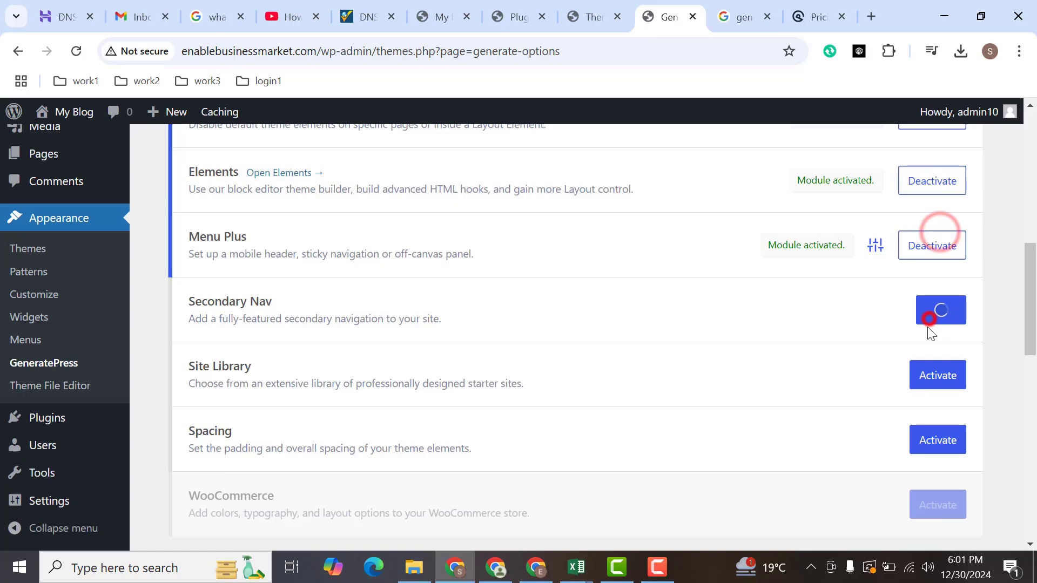
{"action": "left_click", "coordinate": [927, 384]}
{"action": "left_click", "coordinate": [922, 440]}
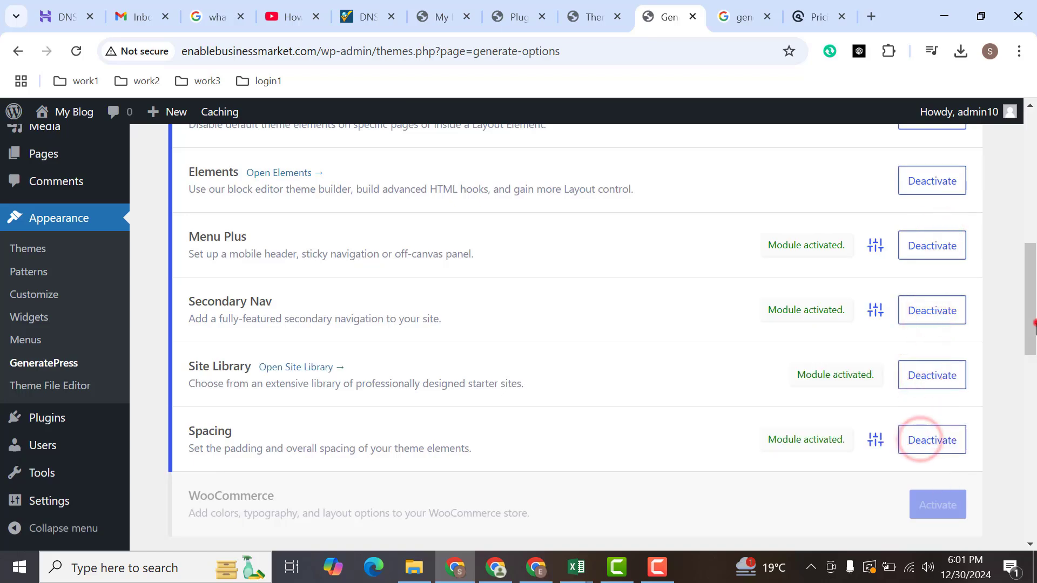
- Open the GeneratePress Site Library and browse its starter sites in the e-Commerce and Blog categories
{"action": "mouse_move", "coordinate": [1035, 323]}
{"action": "left_mouse_down"}
{"action": "mouse_move", "coordinate": [1033, 453]}
{"action": "mouse_move", "coordinate": [1026, 280]}
{"action": "mouse_move", "coordinate": [1032, 340]}
{"action": "left_mouse_up"}
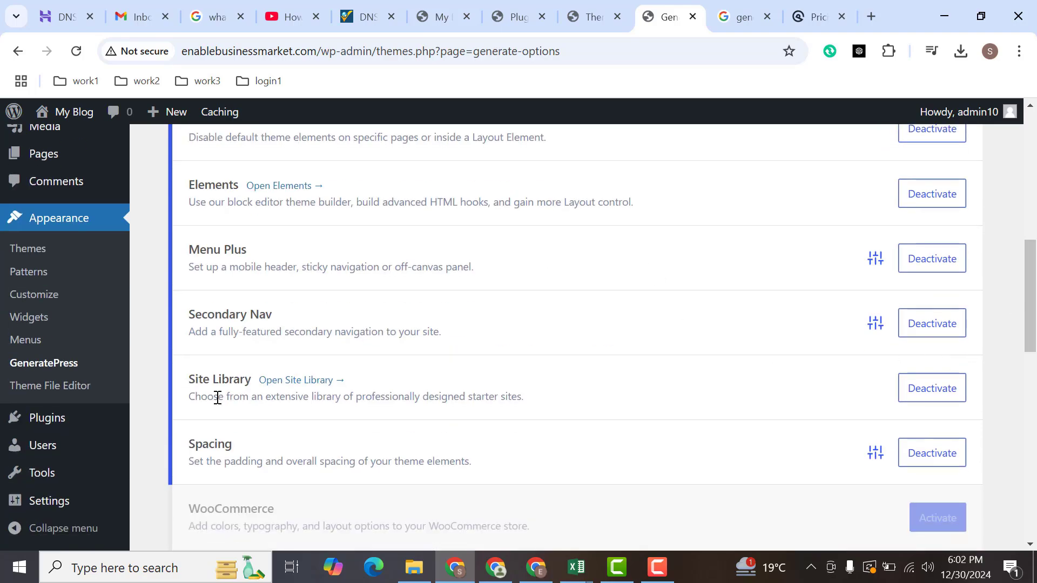
{"action": "left_click", "coordinate": [296, 380]}
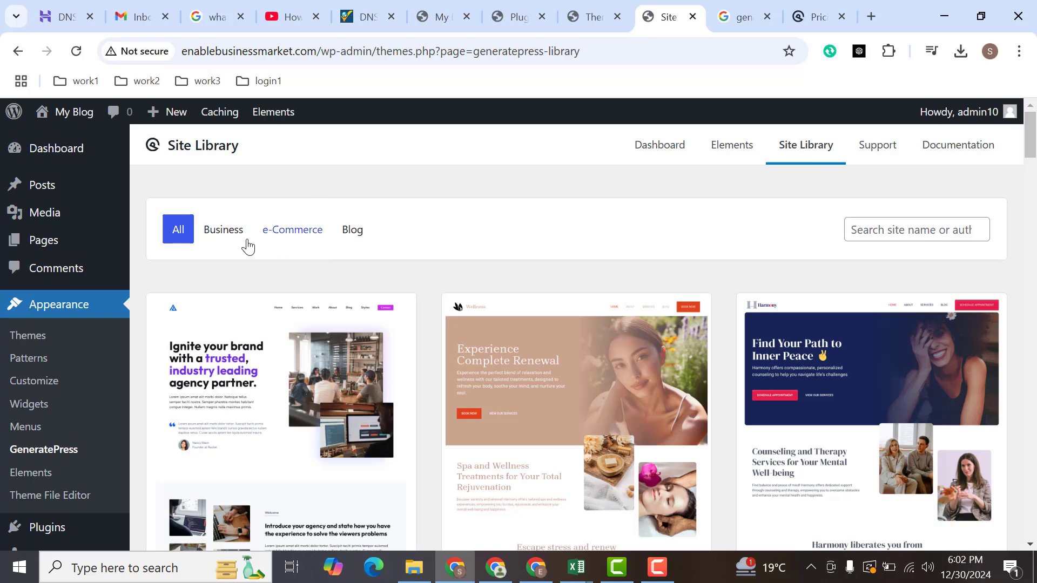
{"action": "left_click", "coordinate": [293, 236]}
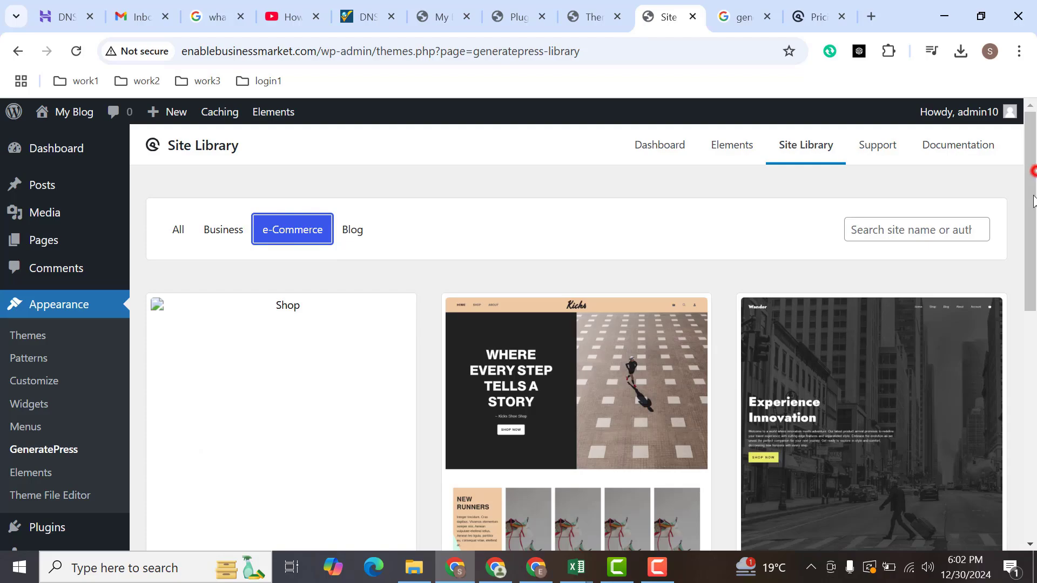
{"action": "scroll", "coordinate": [1033, 201], "scroll_direction": "down", "scroll_amount": 7}
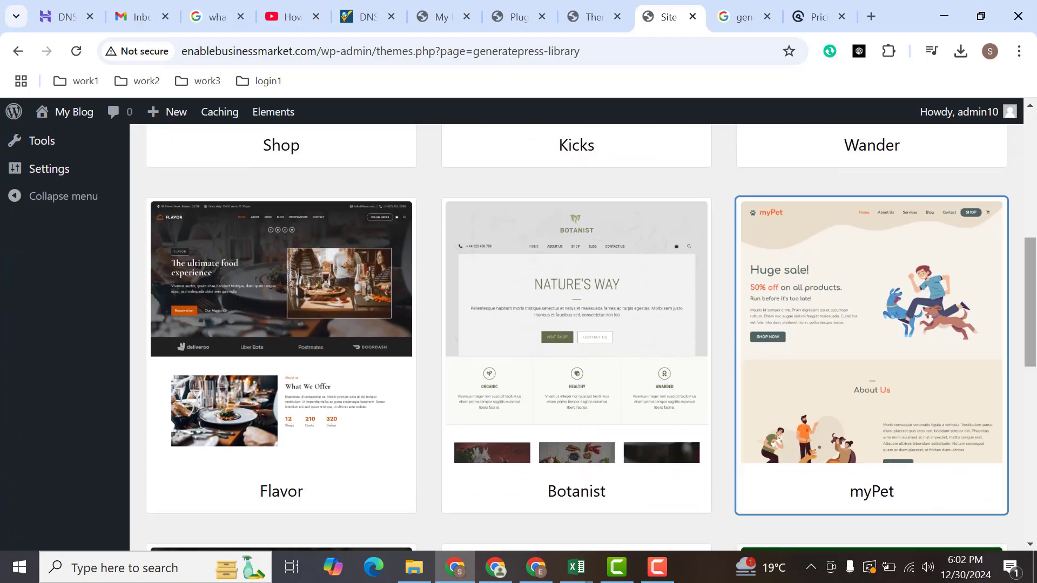
{"action": "left_click_drag", "start_coordinate": [1034, 294], "coordinate": [1032, 174]}
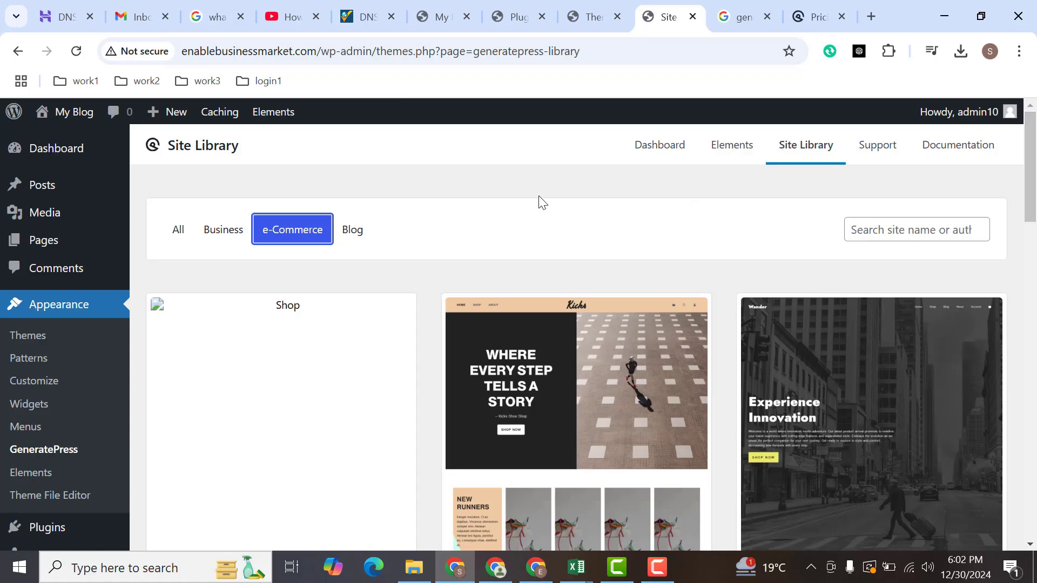
{"action": "left_click", "coordinate": [352, 231]}
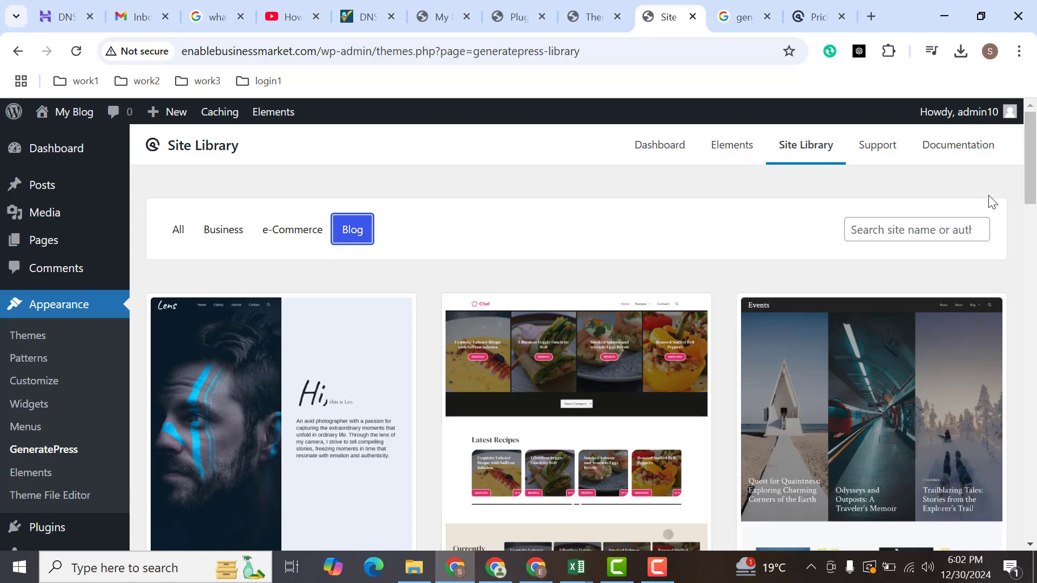
{"action": "left_click_drag", "start_coordinate": [1029, 139], "coordinate": [1030, 389]}
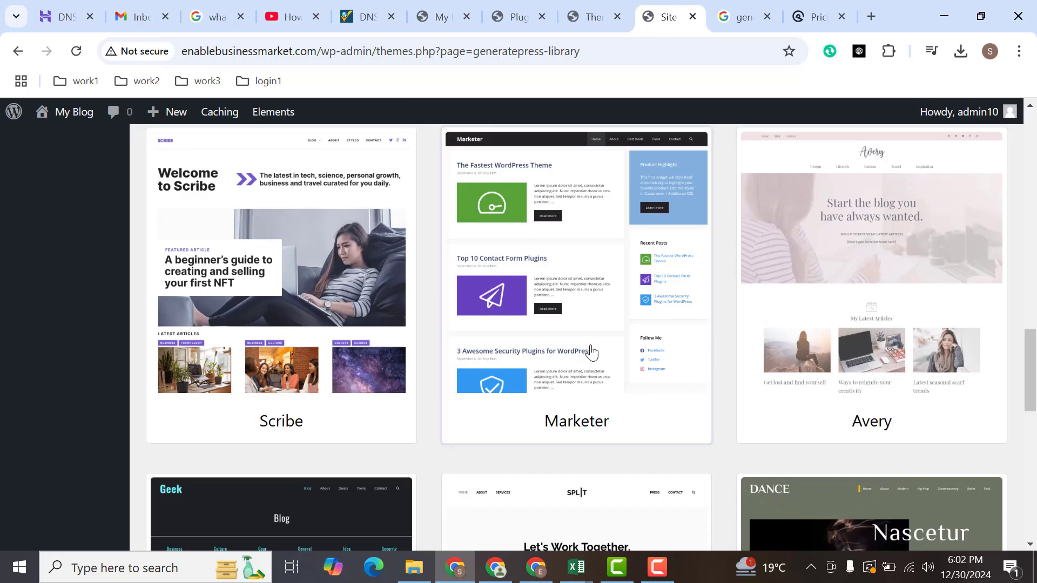
- Import the Marketer starter site with its theme options and demo content, acknowledging that the process makes changes to the website
{"action": "left_click", "coordinate": [578, 294]}
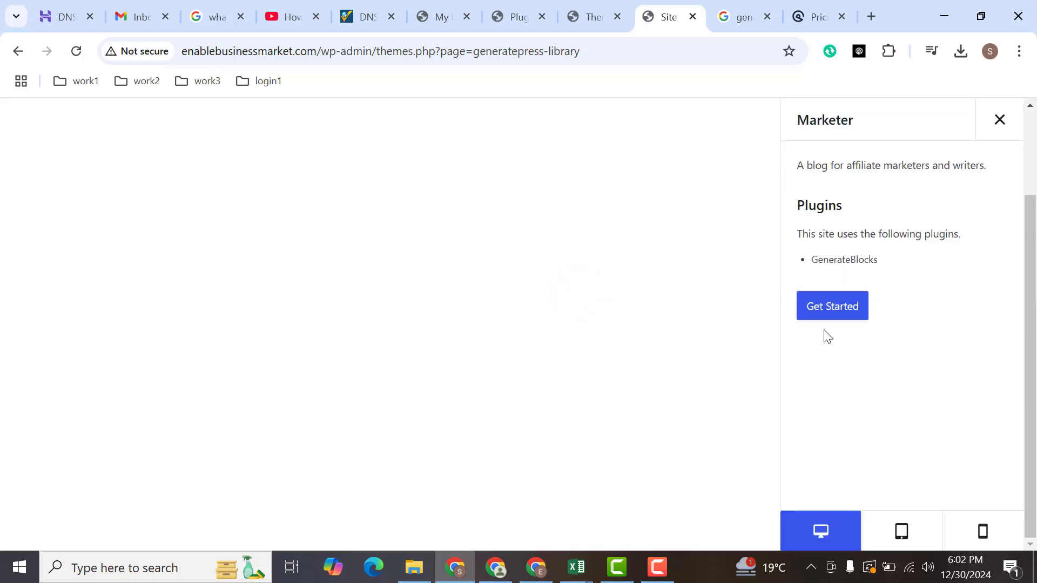
{"action": "left_click", "coordinate": [857, 319]}
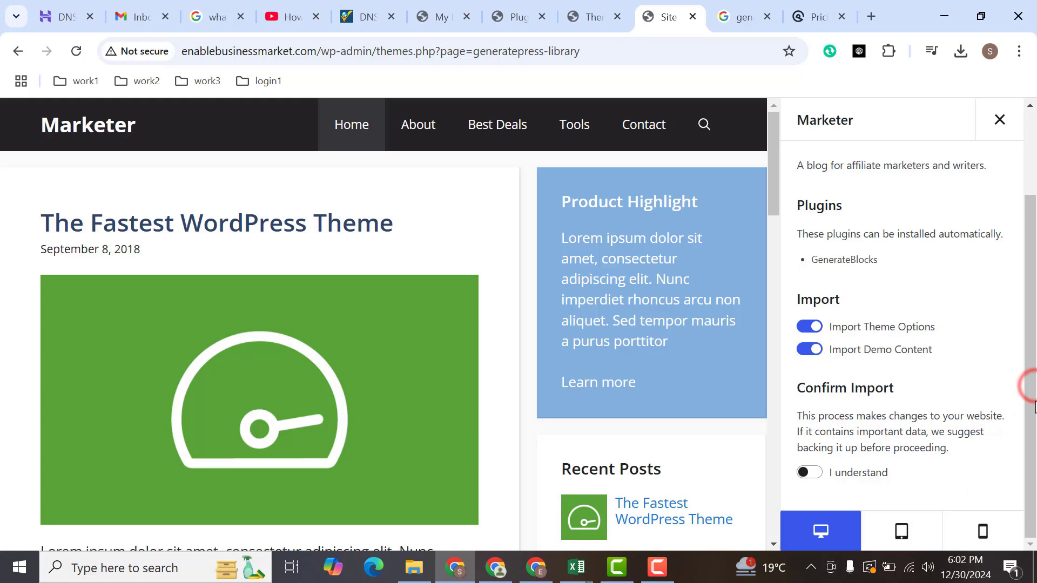
{"action": "left_click", "coordinate": [811, 473]}
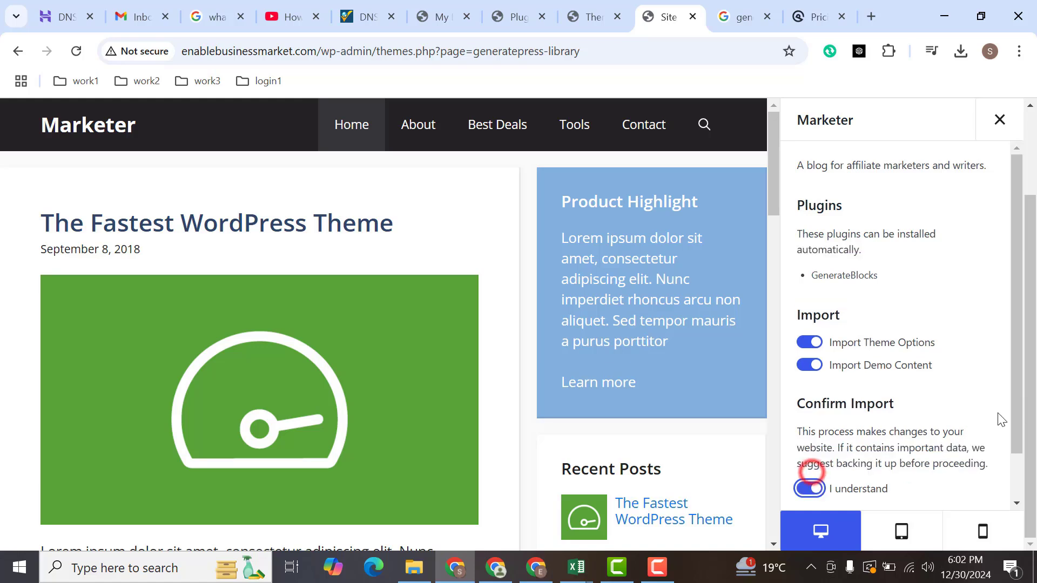
{"action": "left_click_drag", "start_coordinate": [1016, 427], "coordinate": [1018, 503]}
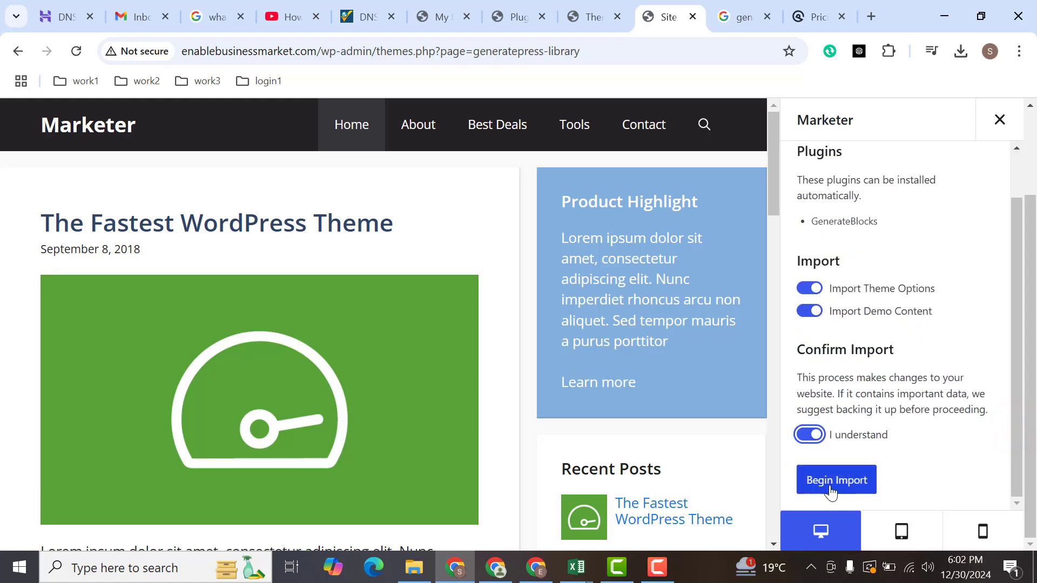
{"action": "left_click", "coordinate": [839, 481]}
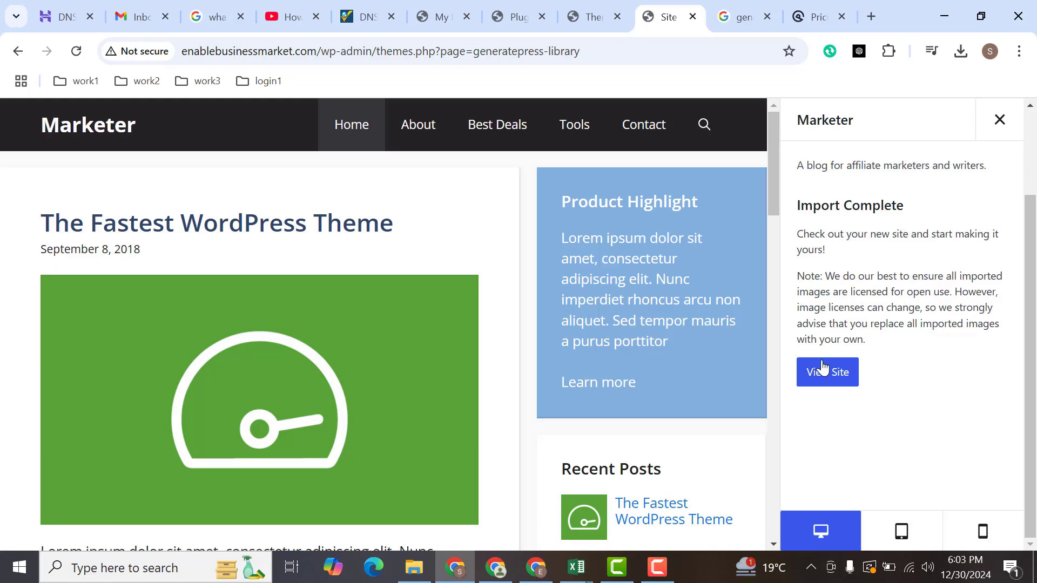
- View the newly imported site's front page at enablebusinessmarket.com and reload it
{"action": "left_click", "coordinate": [825, 372]}
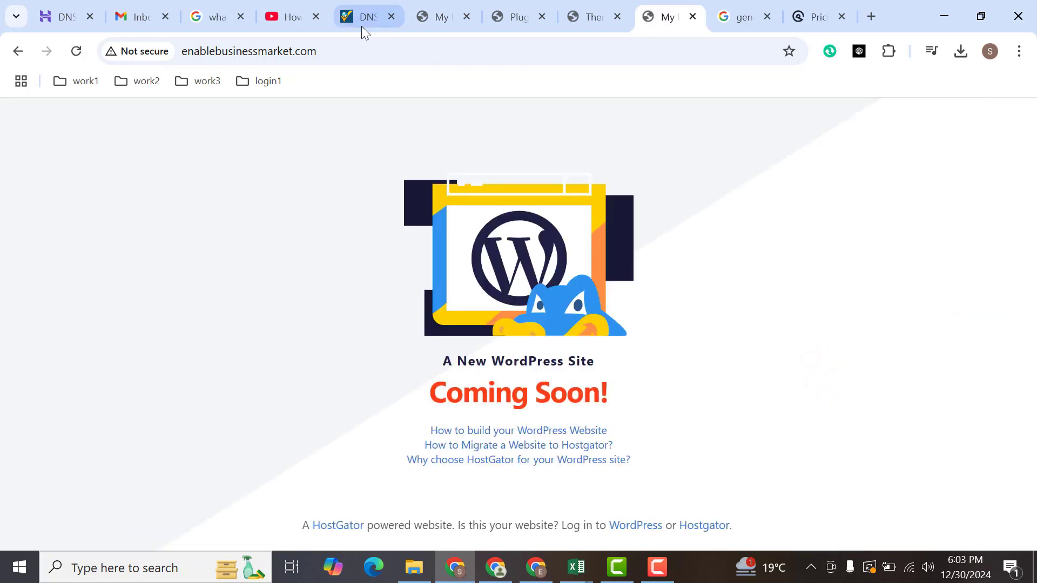
{"action": "left_click", "coordinate": [73, 54]}
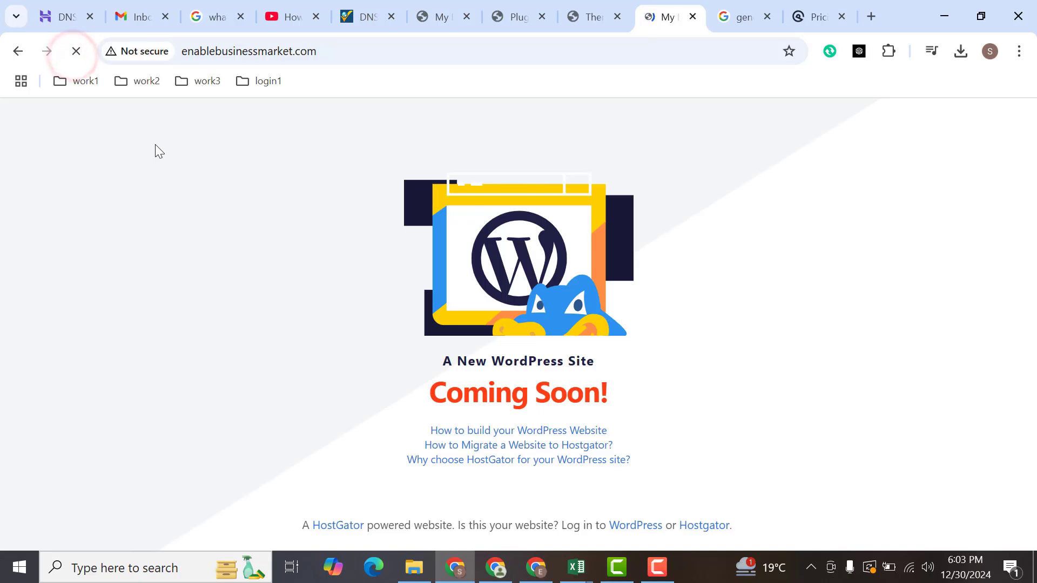